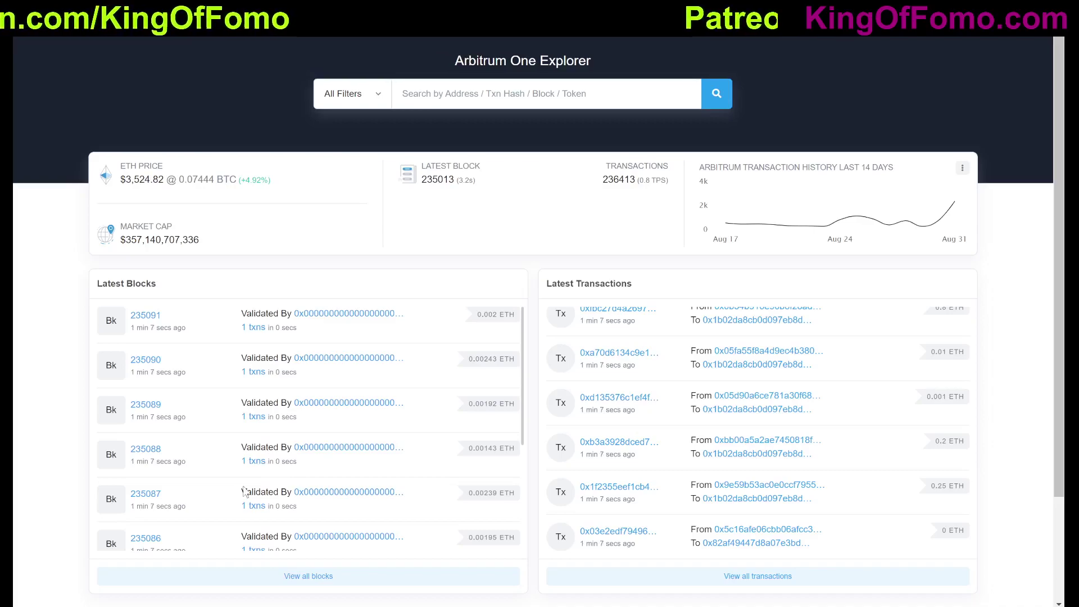
- Use the explorer footer's Add Arbitrum Network link to request the network in MetaMask
scroll(245, 491, "down", 1)
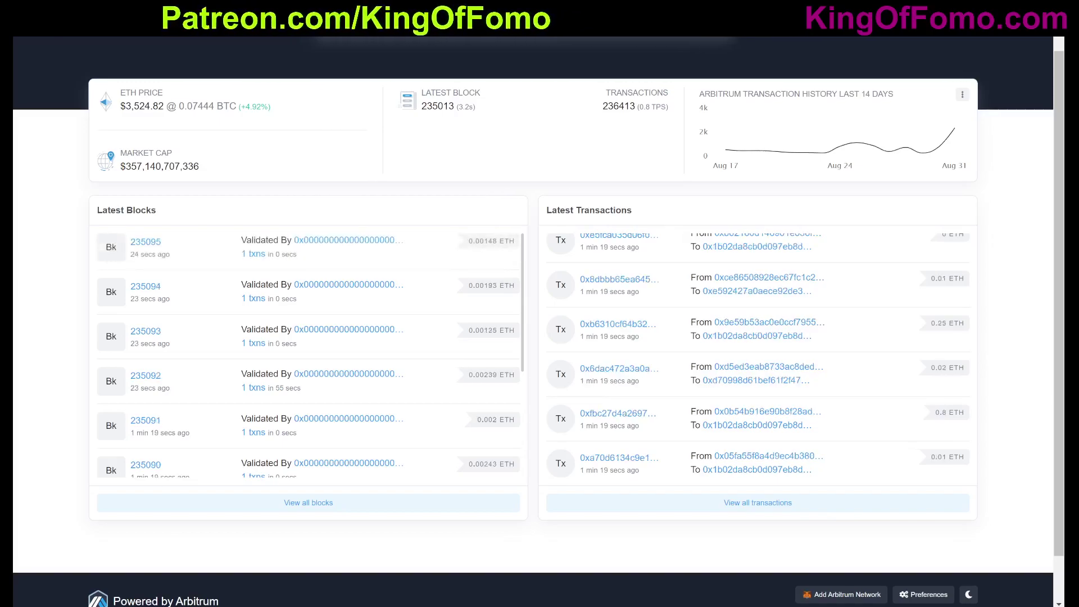
scroll(533, 303, "down", 1)
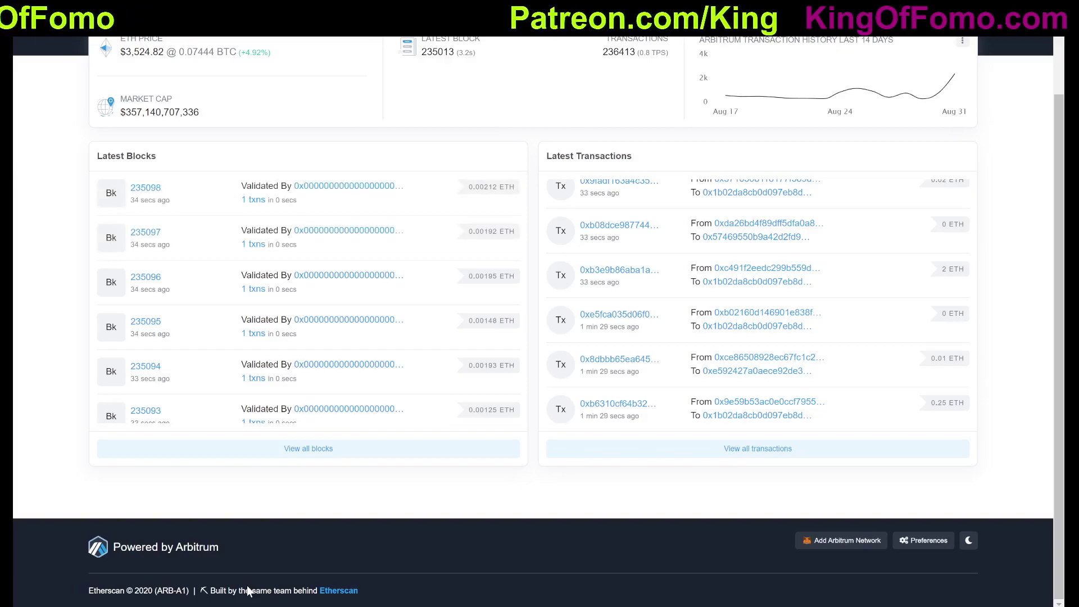
left_click(841, 540)
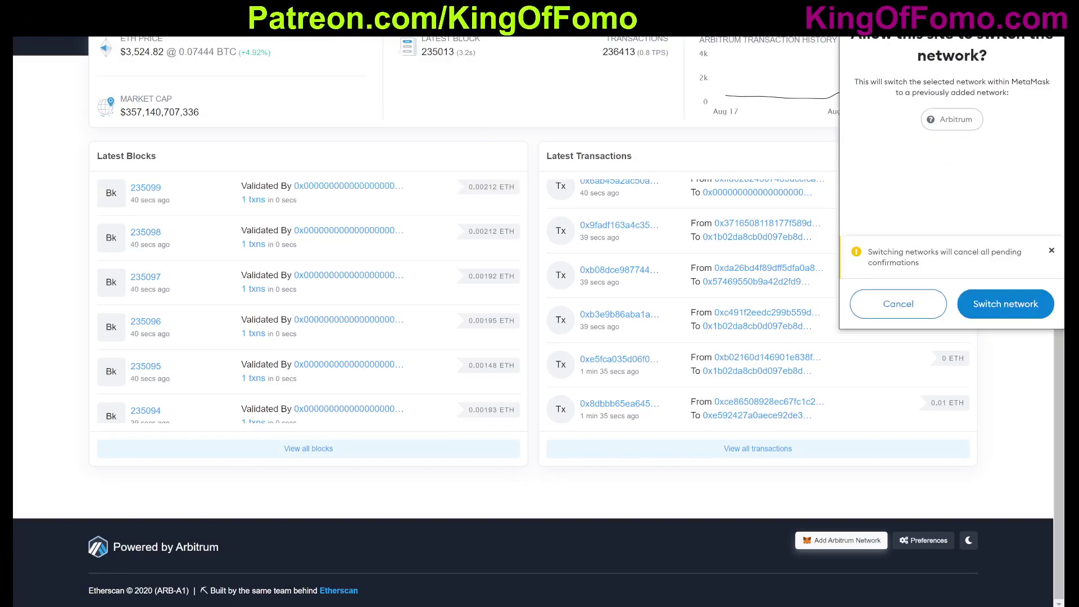
- Cancel the MetaMask network switch and scroll back to the top of the page
left_click(898, 304)
scroll(538, 320, "up", 3)
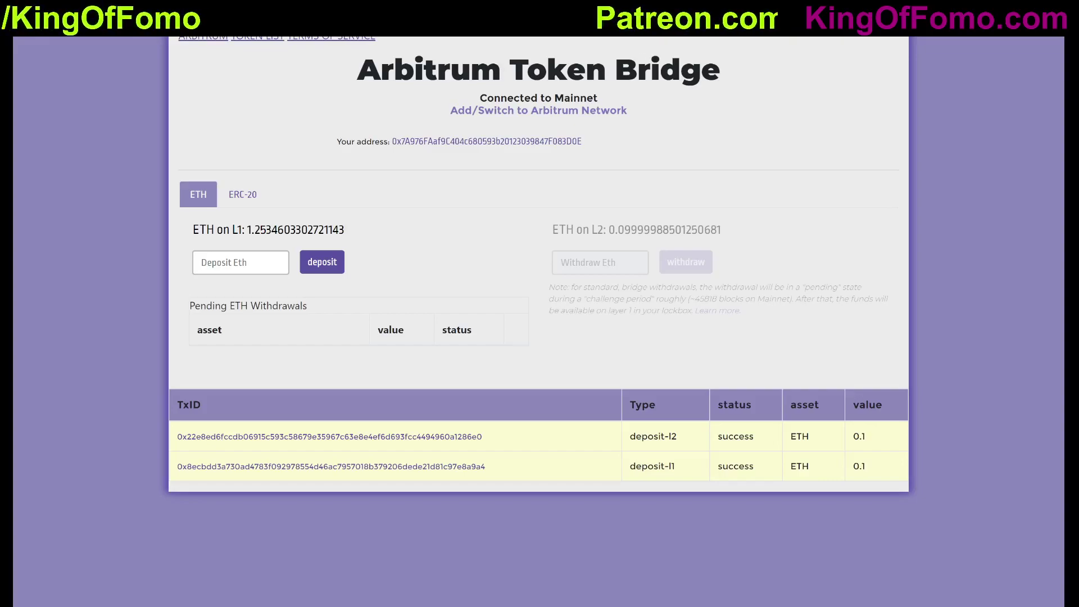
- Enter 0.1 in the Deposit ETH field and submit the deposit
left_click(259, 264)
type("0.1")
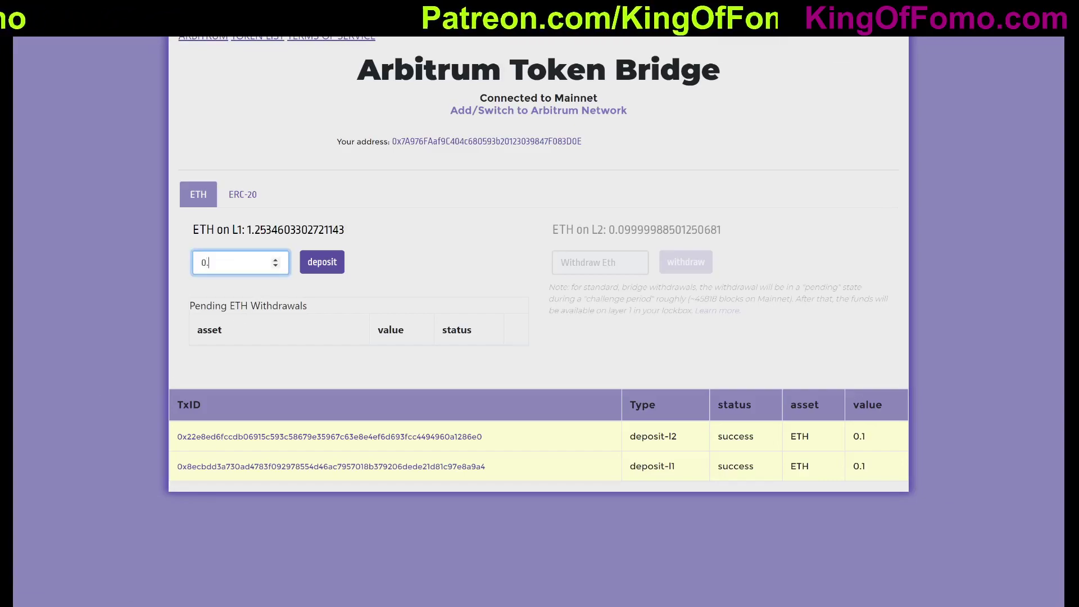
left_click(322, 262)
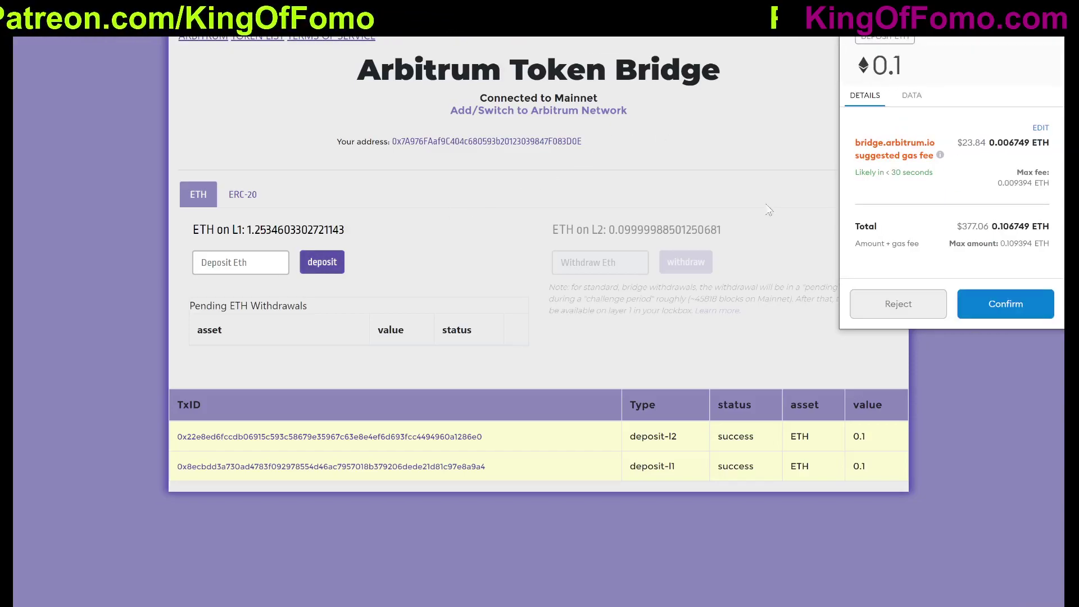
- Reject the 0.1 ETH deposit in the MetaMask confirmation
left_click(875, 304)
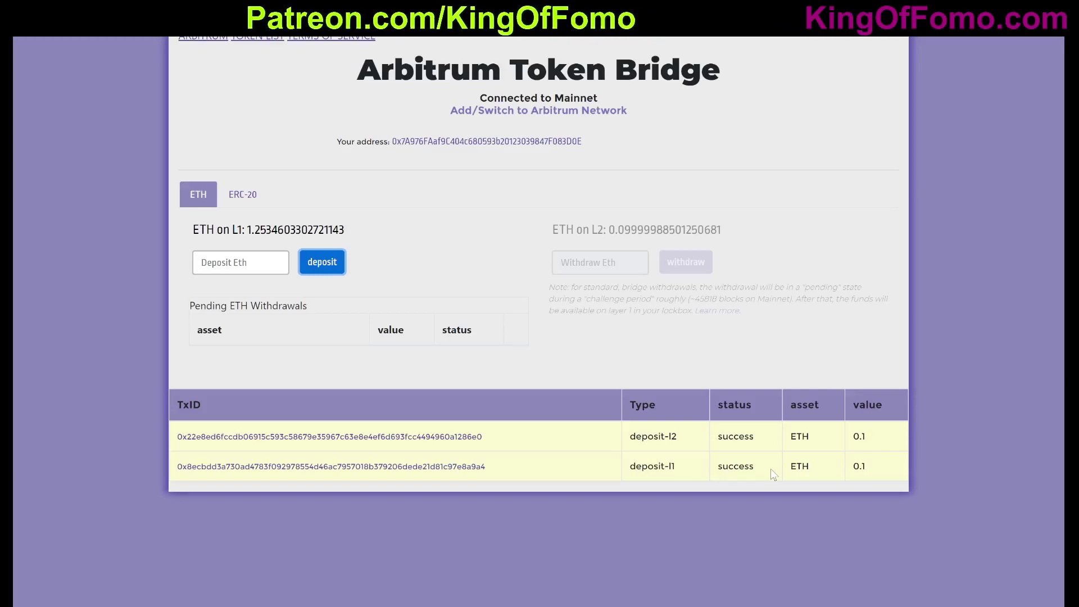
mouse_move(646, 301)
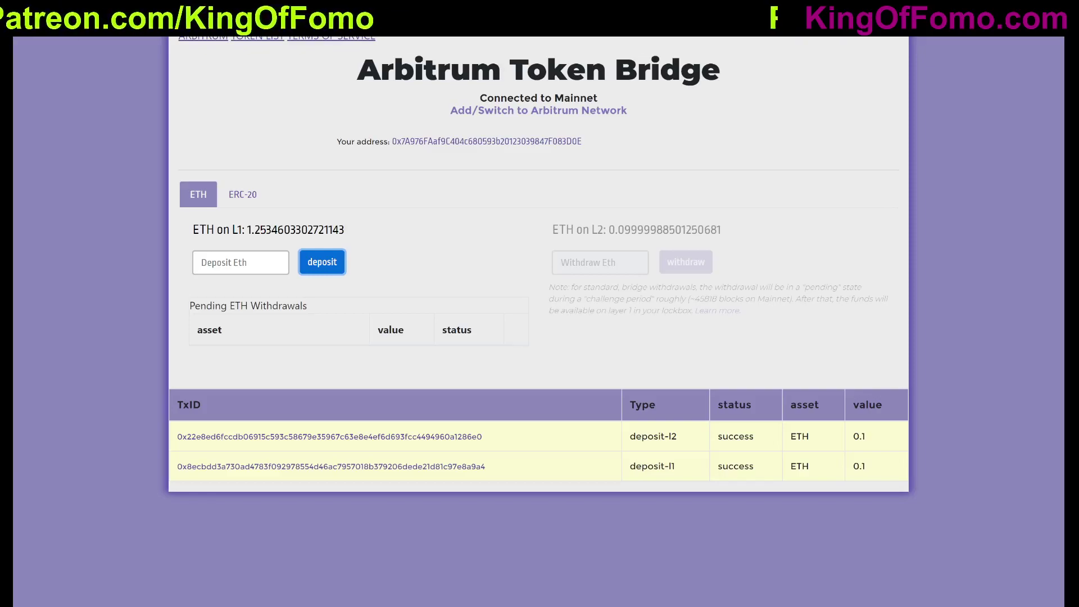
- Pick Arbitrum from the MetaMask network list and close the wallet popup
left_click(729, 35)
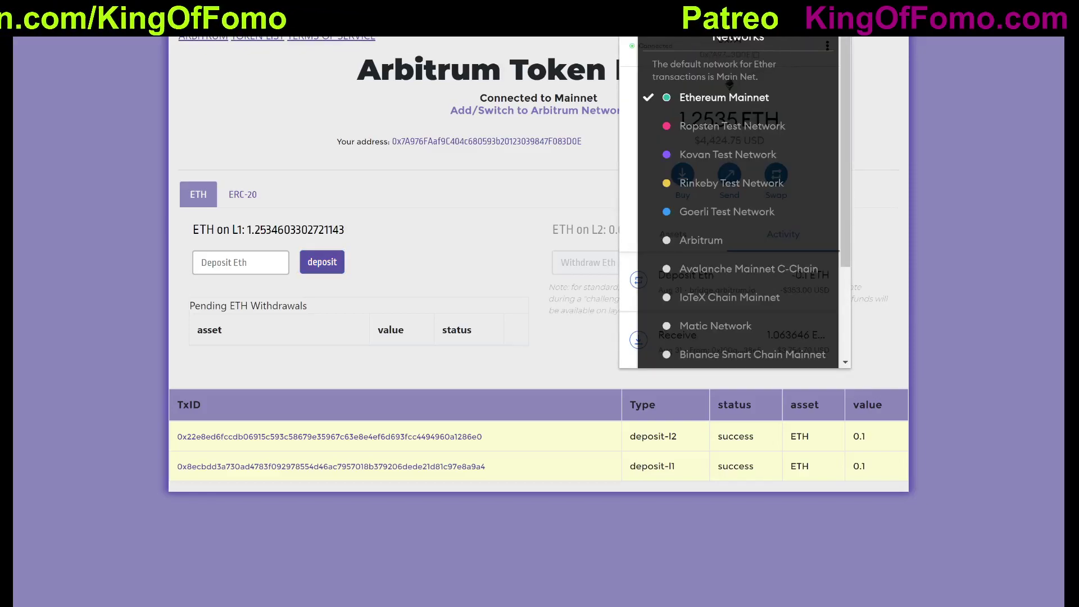
scroll(738, 196, "down", 2)
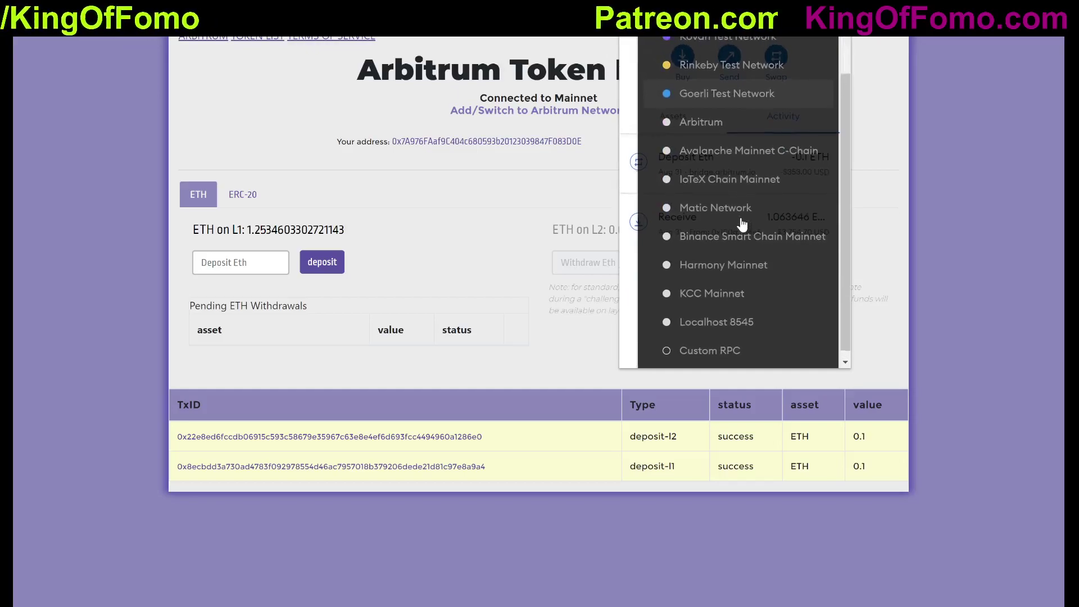
left_click(819, 123)
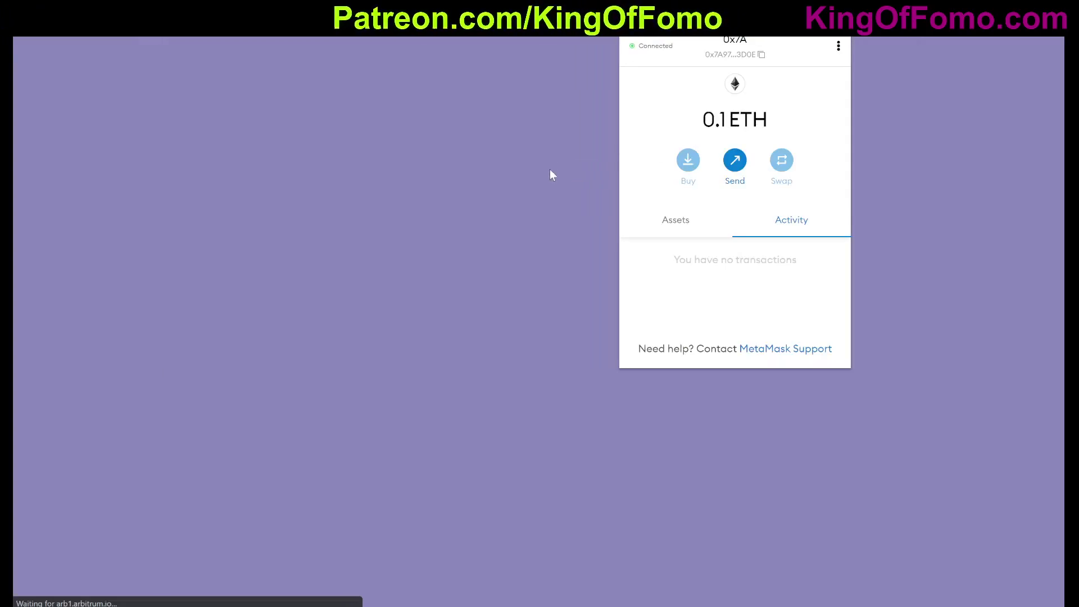
left_click(512, 106)
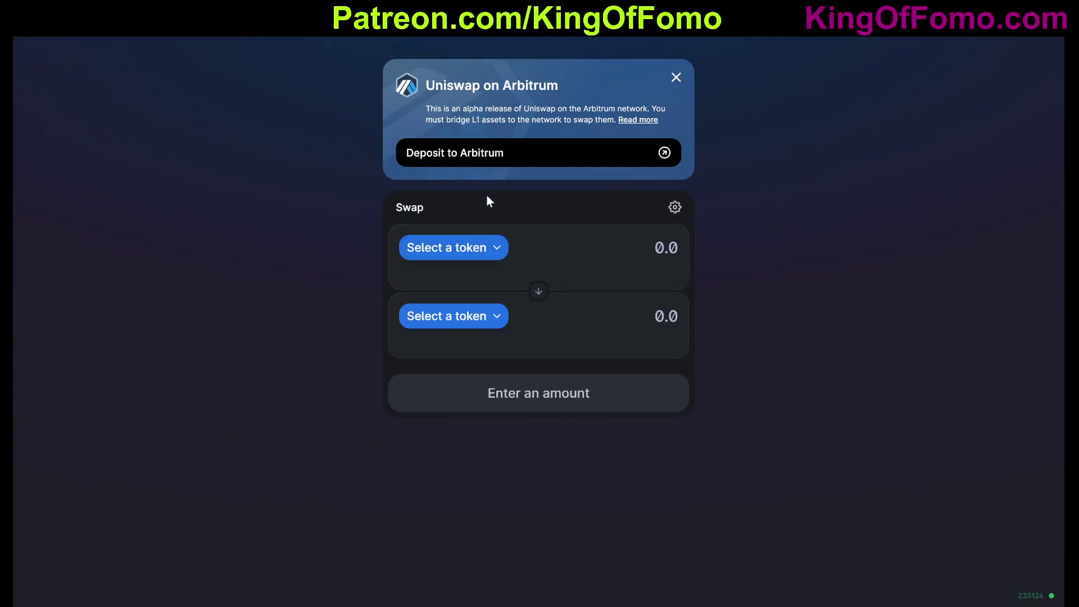
- Swap 0.08 ETH for UNI, reviewing and confirming the 9.07356 UNI quote
left_click(475, 253)
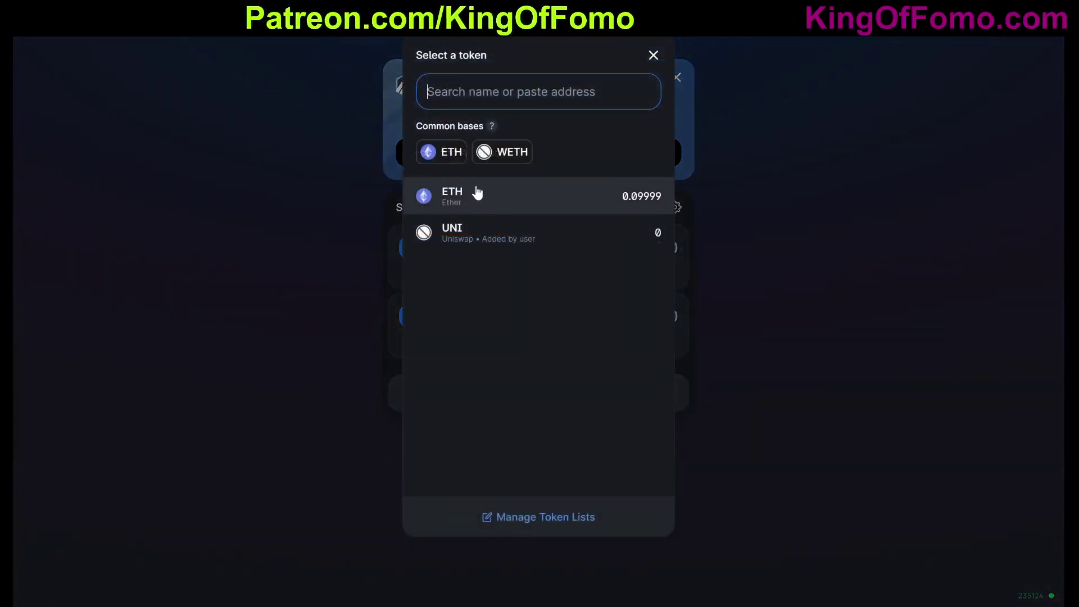
left_click(477, 194)
left_click(652, 248)
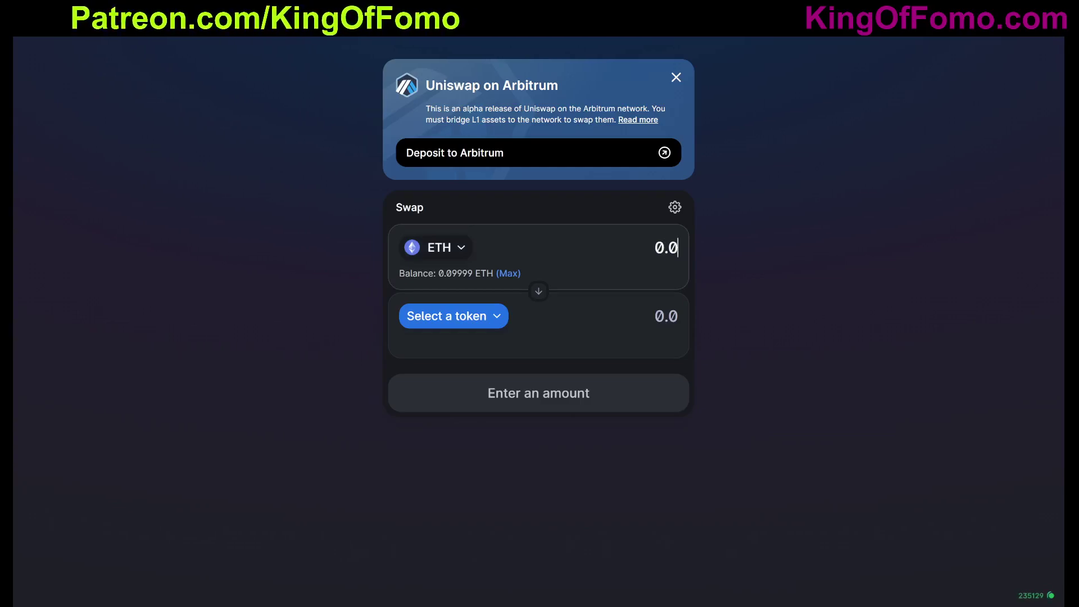
type("0.08")
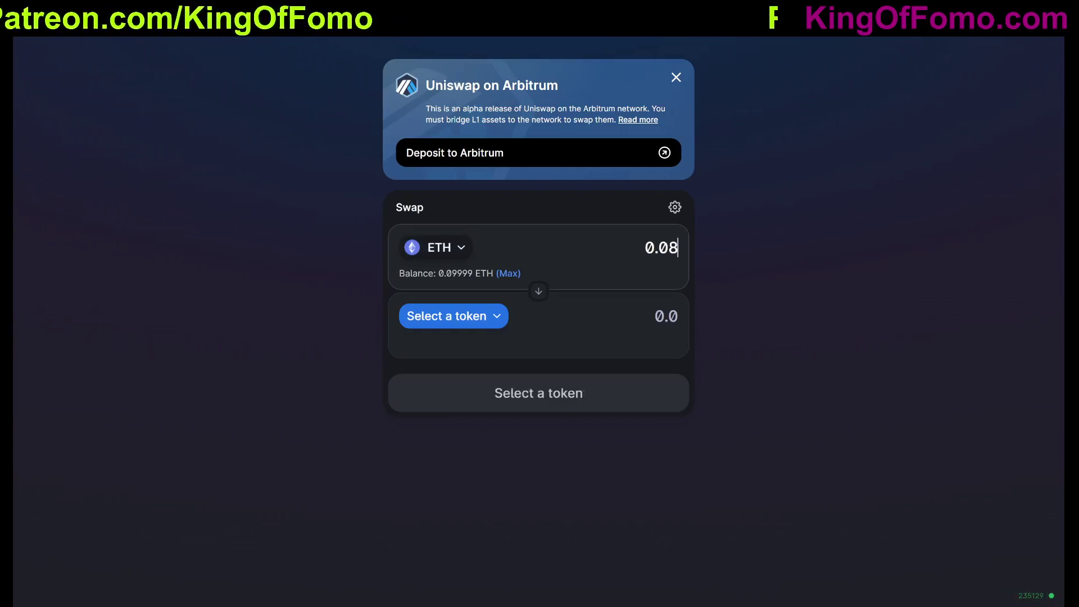
left_click(485, 319)
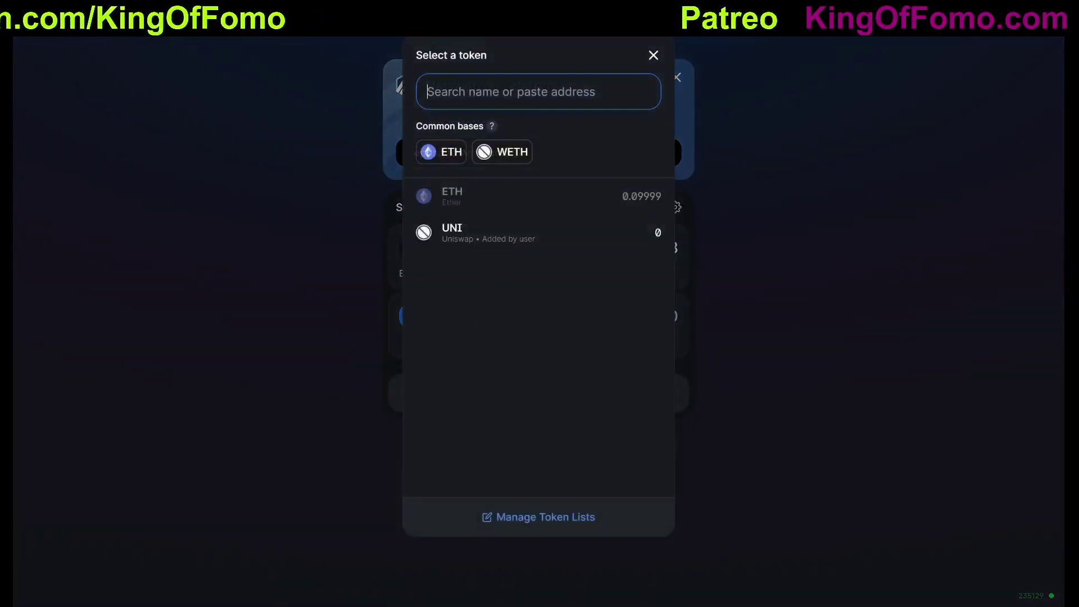
left_click(453, 233)
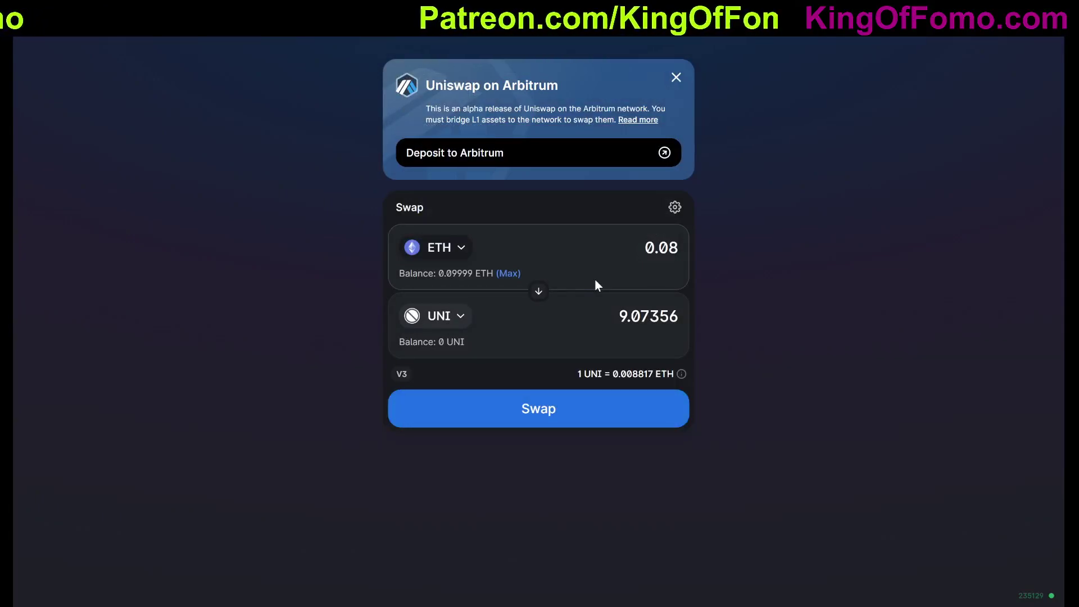
left_click(546, 409)
left_click(534, 430)
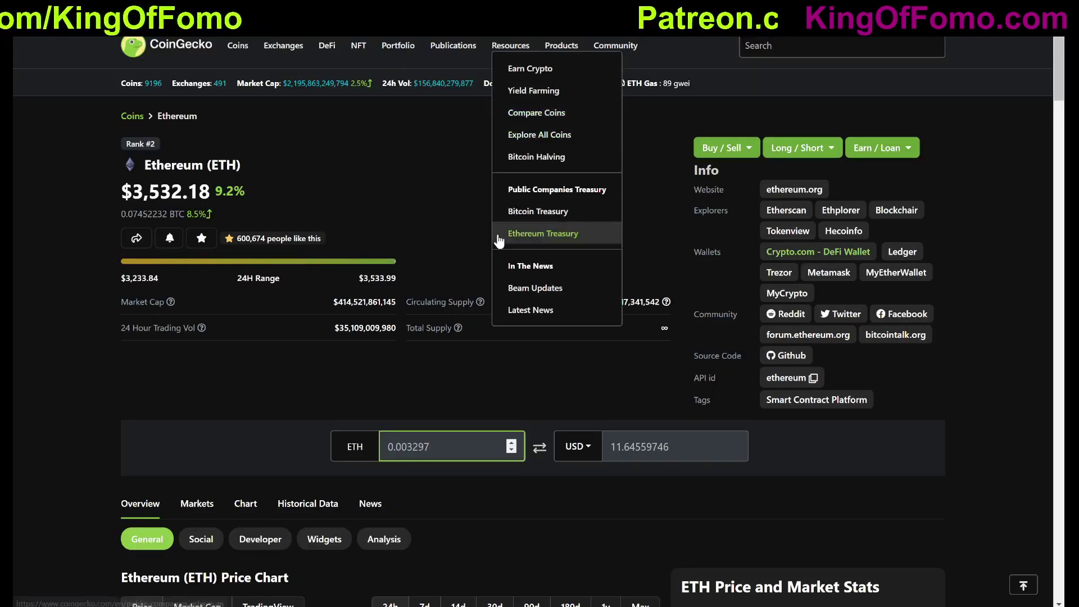
- Edit the price converter's ETH amount, then reject the pending swap in MetaMask
key("BackSpace")
type("5")
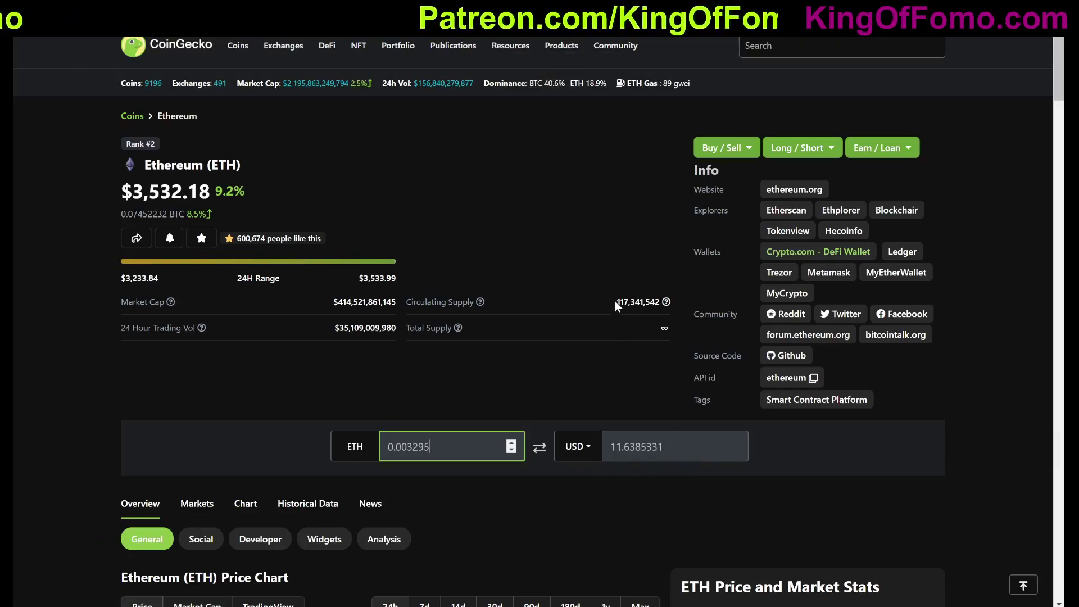
mouse_move(640, 38)
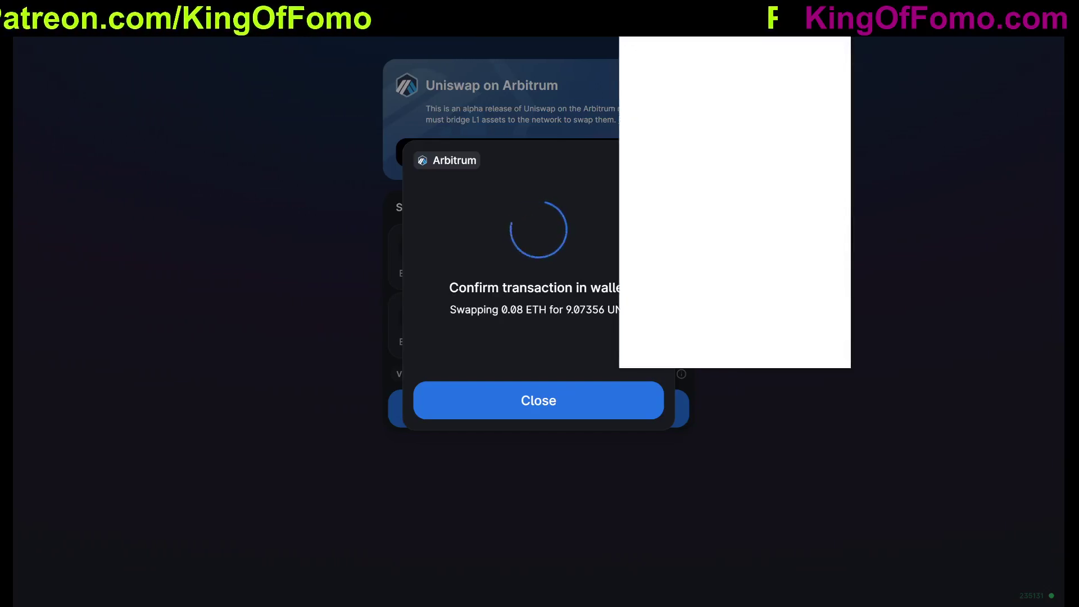
left_click(706, 342)
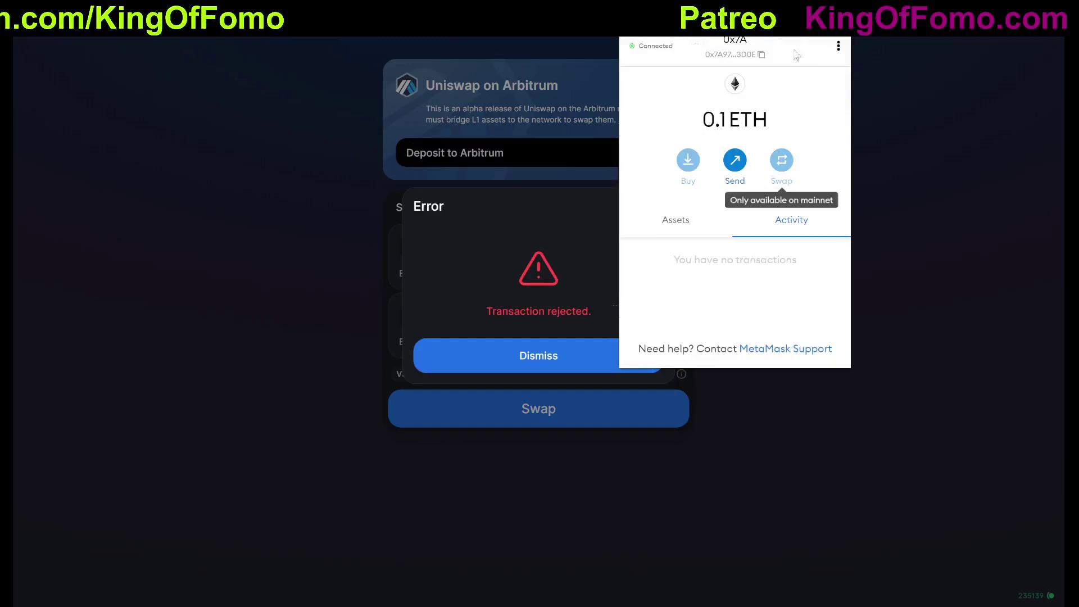
- Switch MetaMask to Ethereum Mainnet and dismiss the transaction-rejected error
left_click(734, 25)
left_click(718, 107)
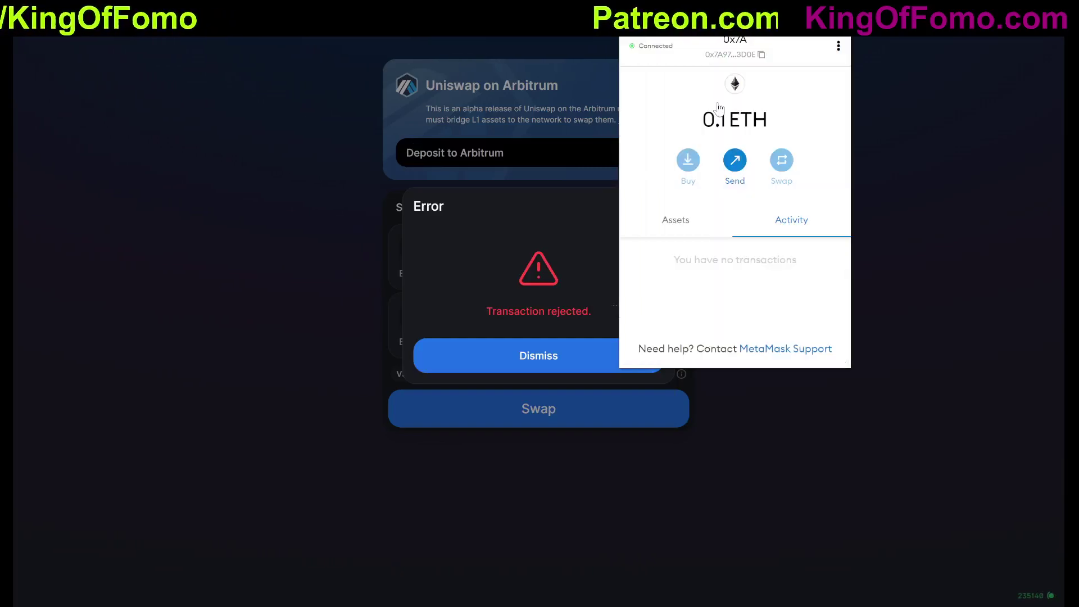
left_click(931, 90)
- Set up an ETH to UNI swap, searching 'uni' for the output, with 0.08 ETH
left_click(458, 127)
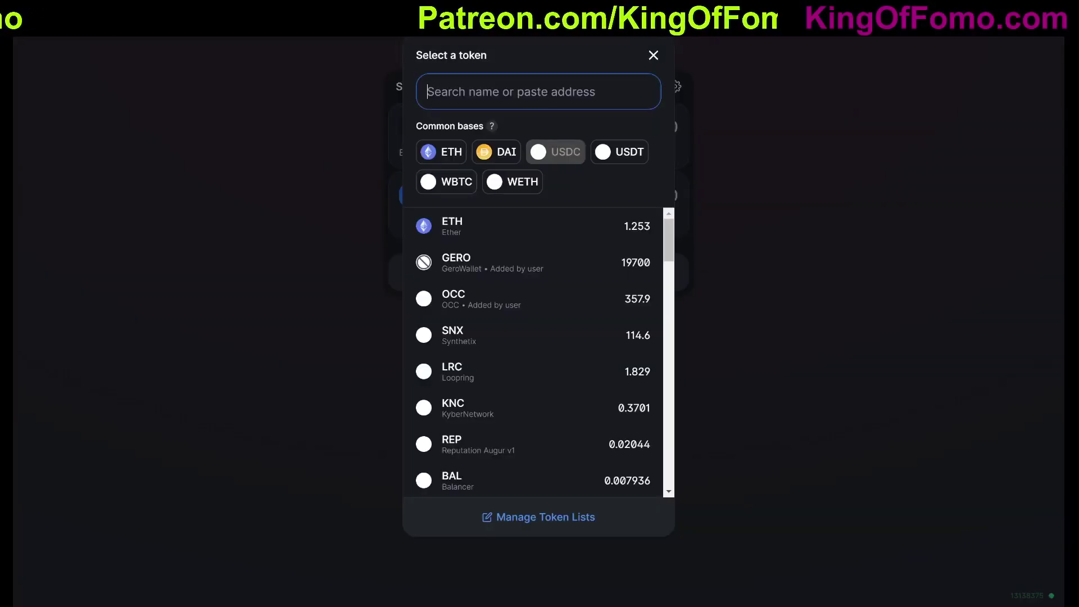
left_click(441, 151)
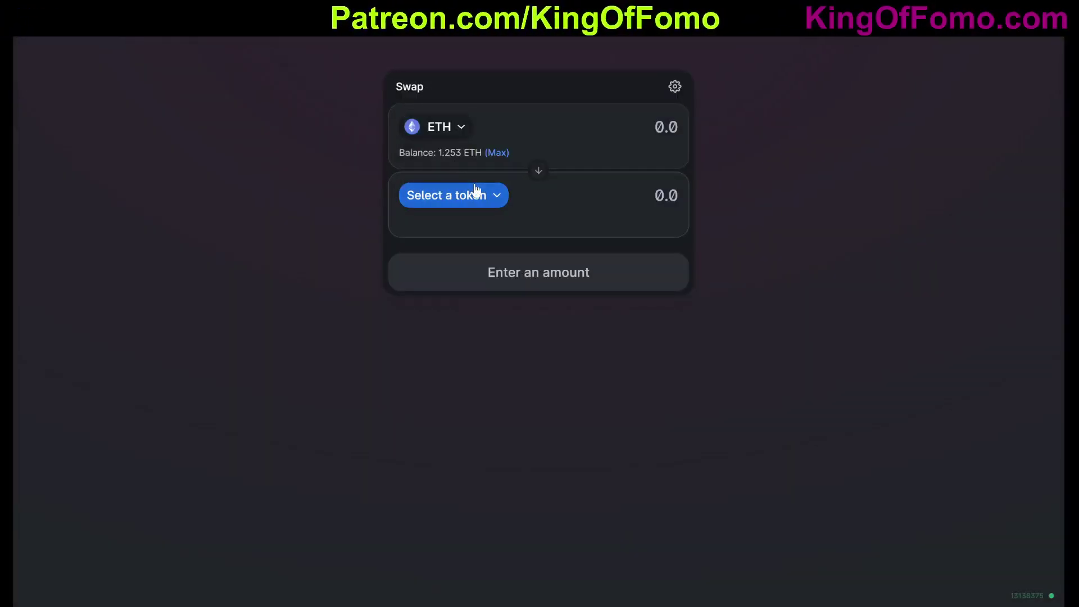
left_click(475, 194)
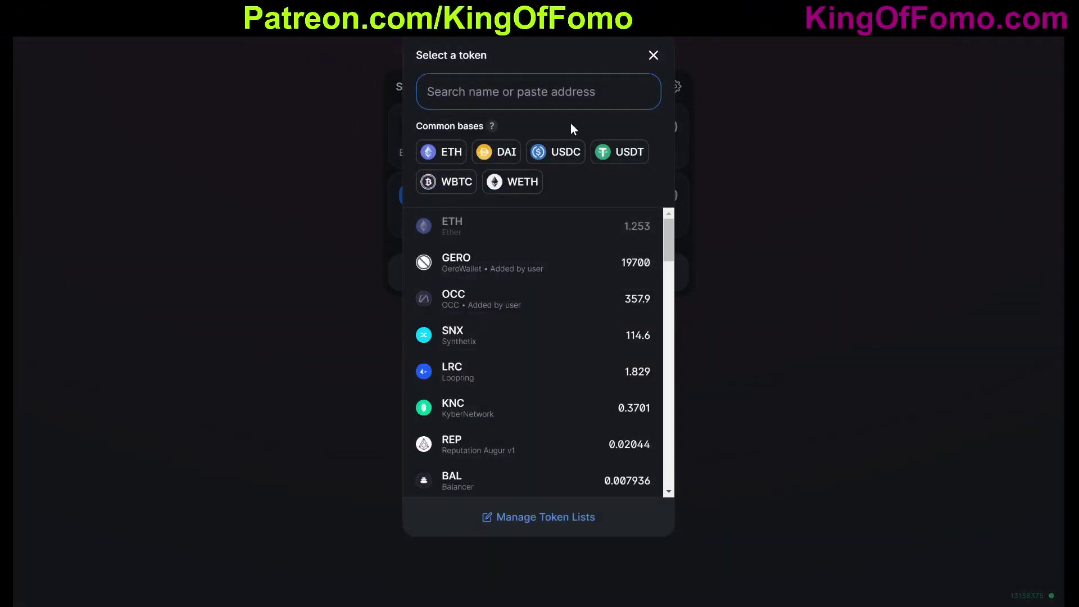
type("uni")
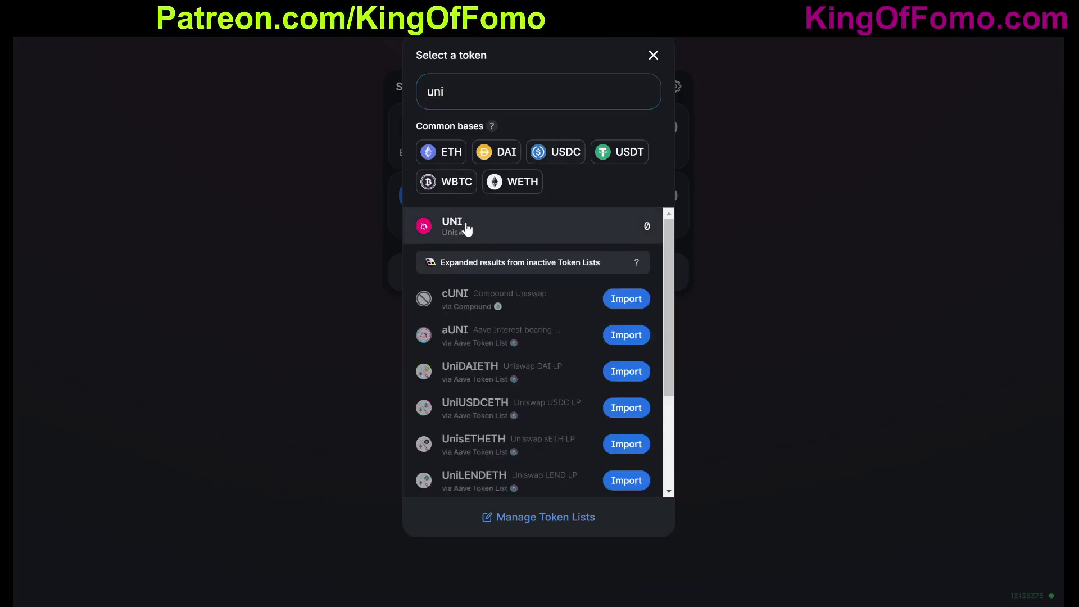
left_click(467, 228)
left_click(674, 127)
type("0.08")
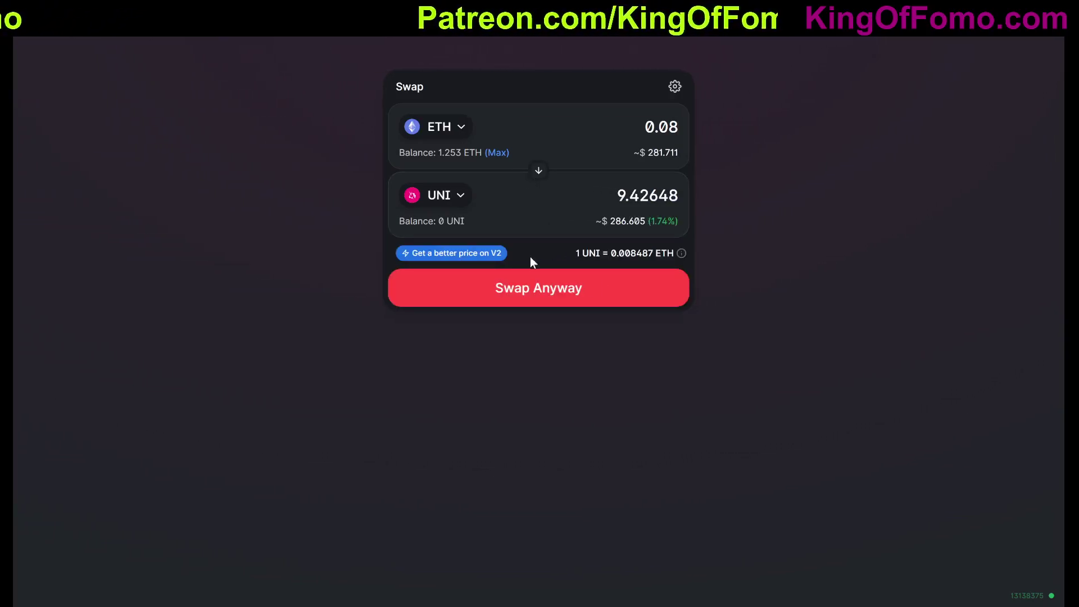
- Take the V2 price of 9.75947 UNI and confirm the swap
left_click(487, 258)
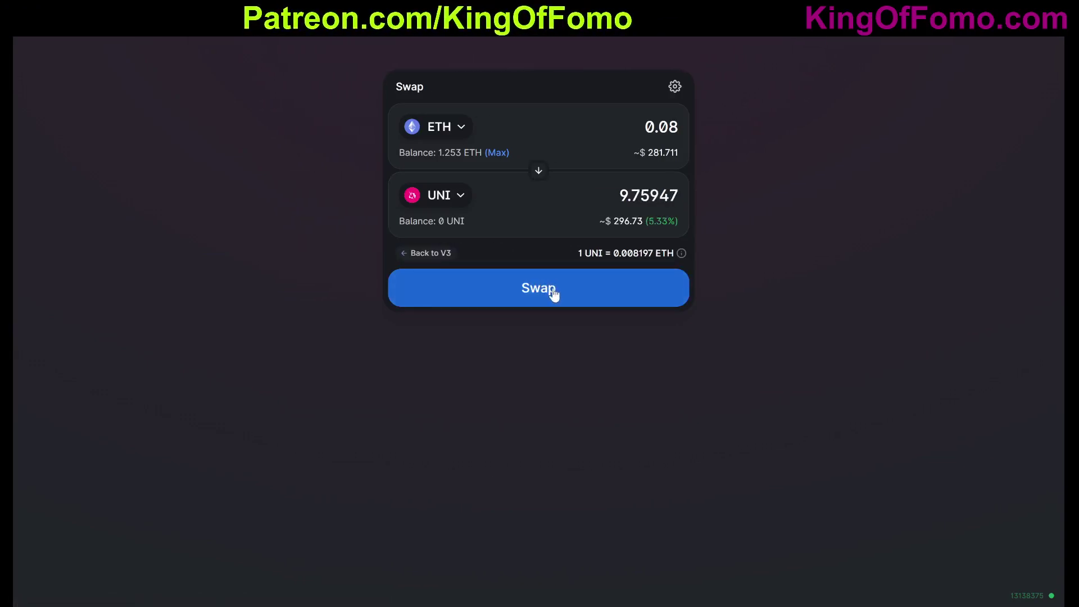
left_click(550, 289)
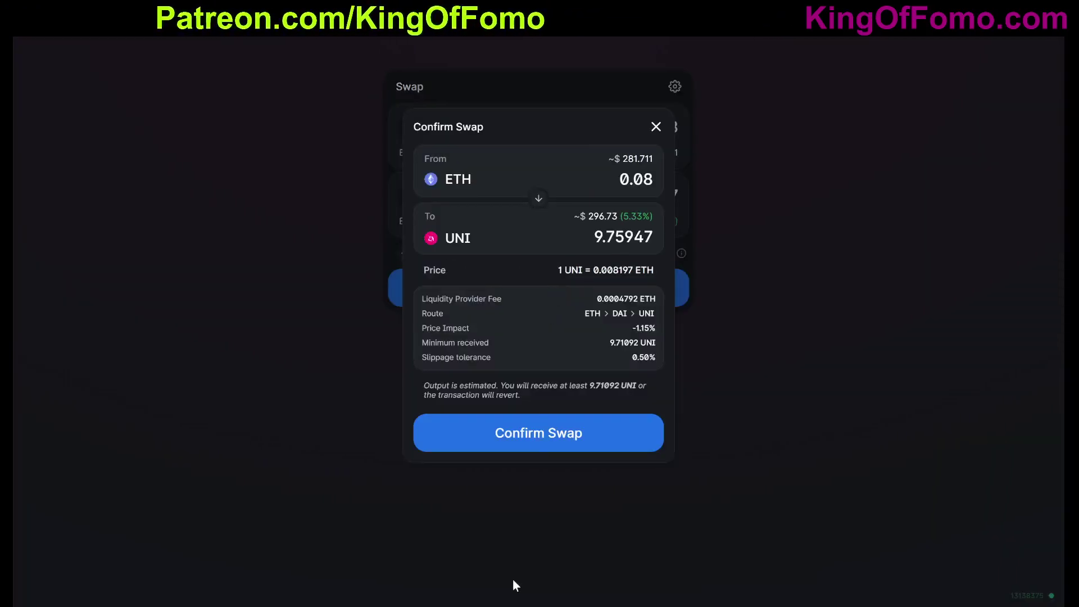
left_click(595, 443)
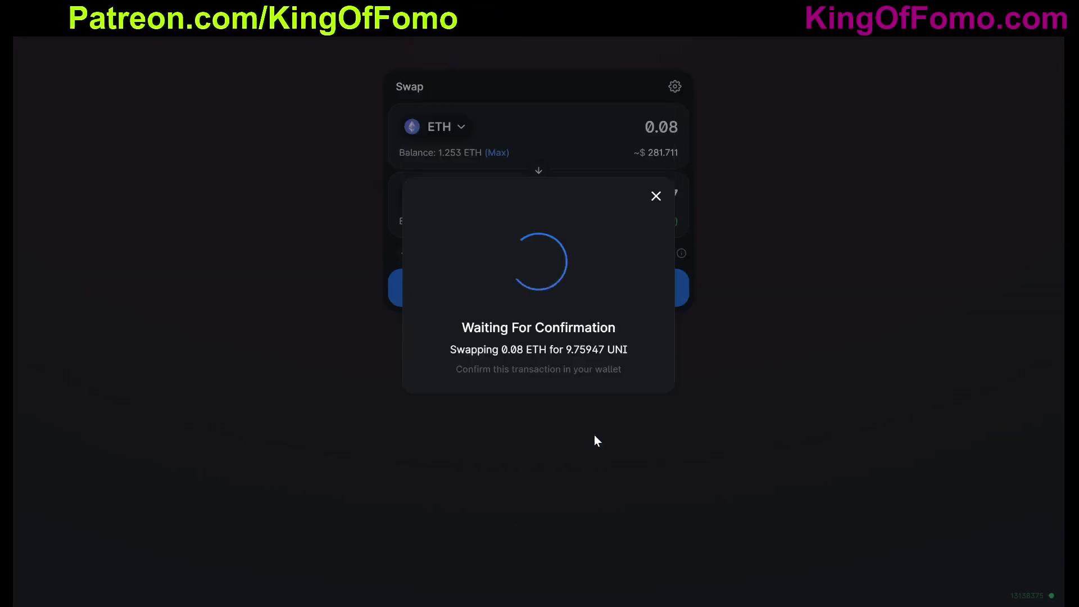